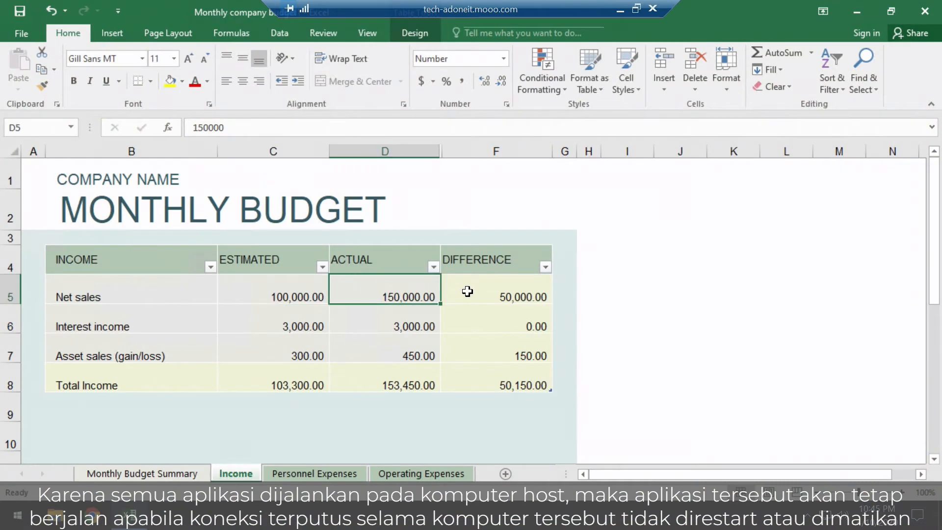
click(468, 291)
click(382, 333)
click(365, 358)
click(289, 347)
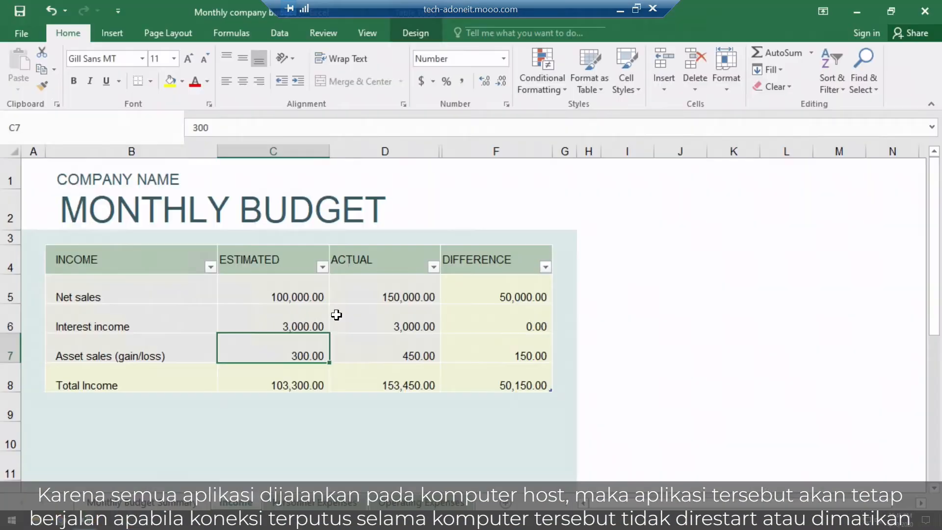
click(401, 342)
click(406, 328)
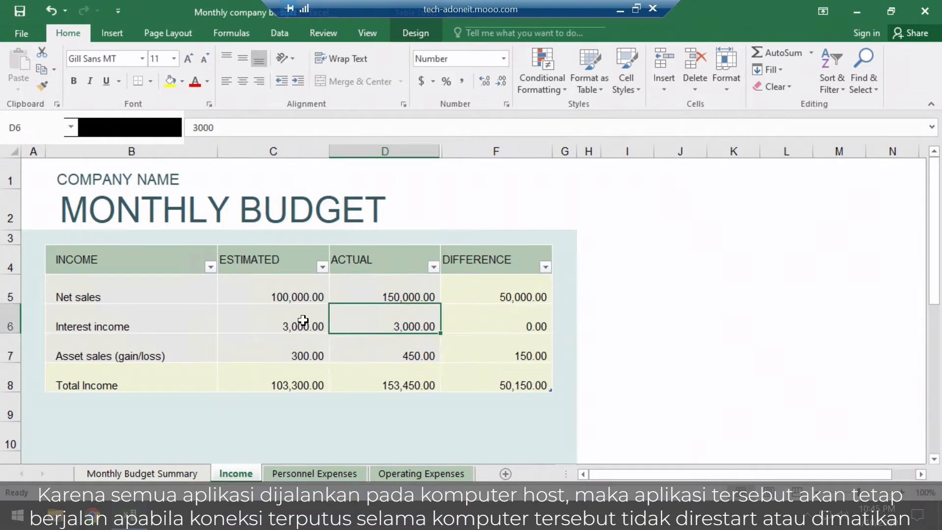
click(280, 299)
click(247, 323)
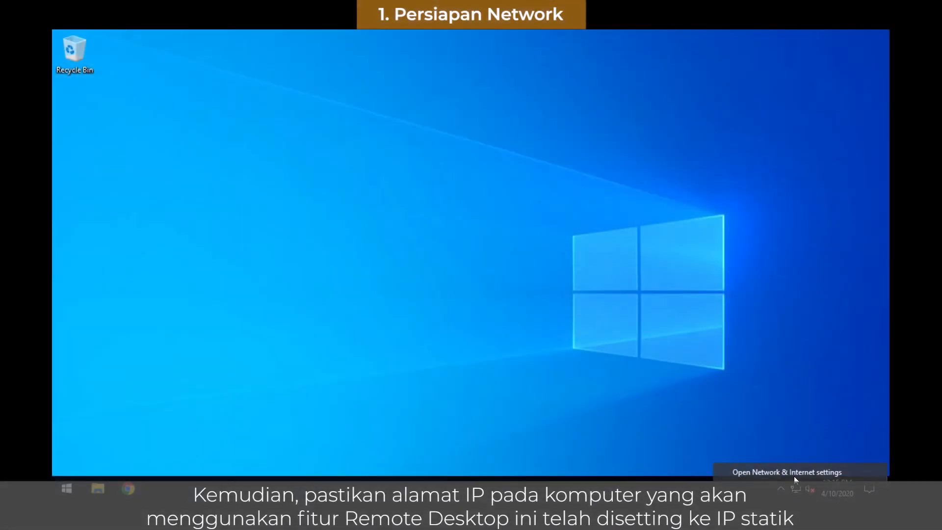
Step: Open the Ethernet adapter's Internet Protocol Version 4 (TCP/IPv4) properties from the network settings to check its static IP configuration
click(729, 467)
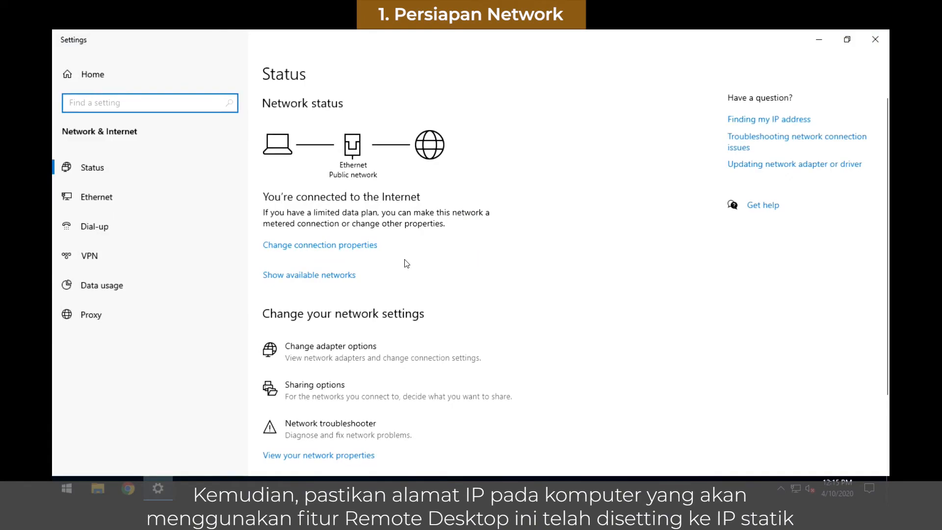
click(304, 349)
right_click(262, 156)
click(296, 271)
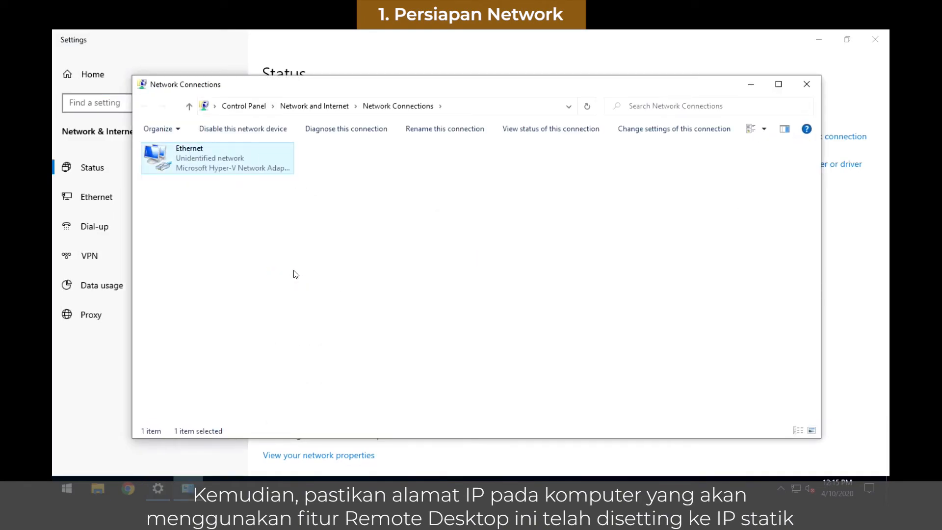
double_click(287, 269)
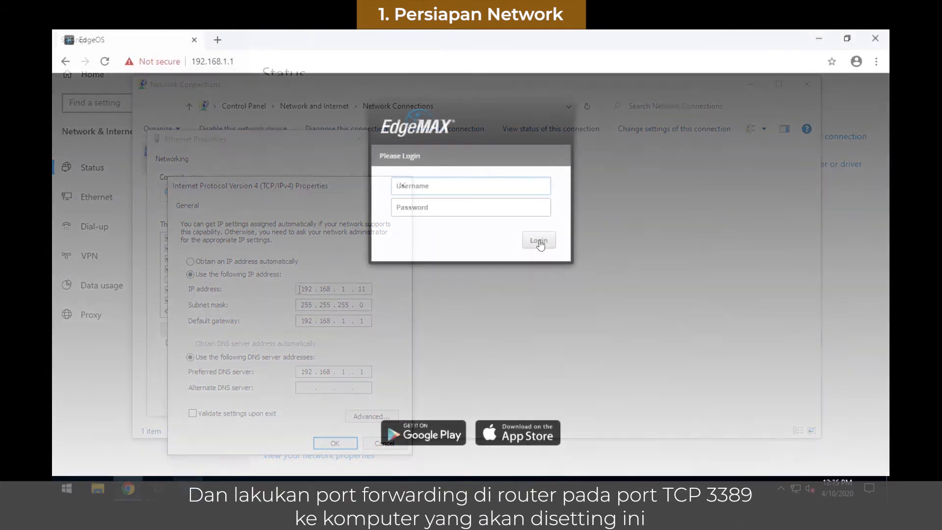
Step: In Chrome, log in to the EdgeMAX router at 192.168.1.1 with the account username and password
text(adoneit)
key(Tab)
text(*****)
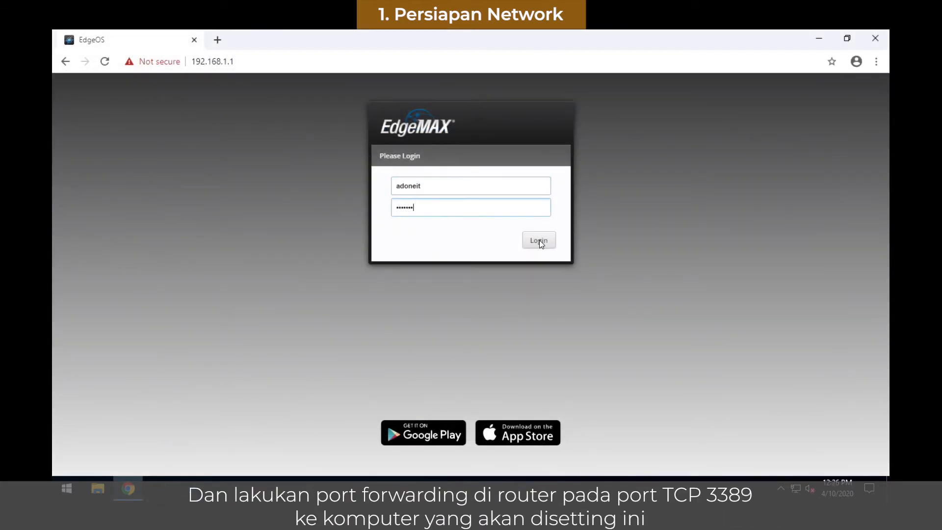
click(540, 242)
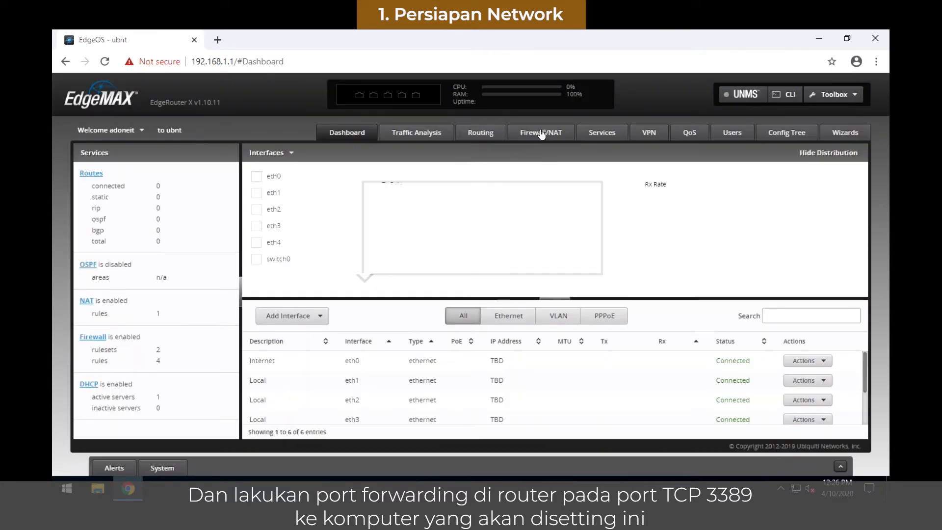
Step: Add and apply a router port forwarding rule from original port 10001 over TCP to 192.168.1.11 port 3389, described as RDP
click(541, 133)
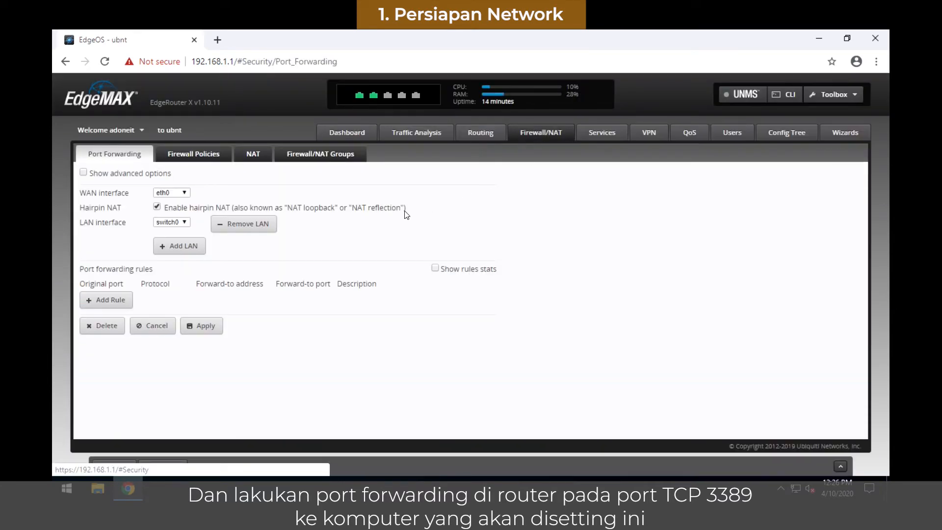
click(108, 300)
text(10001)
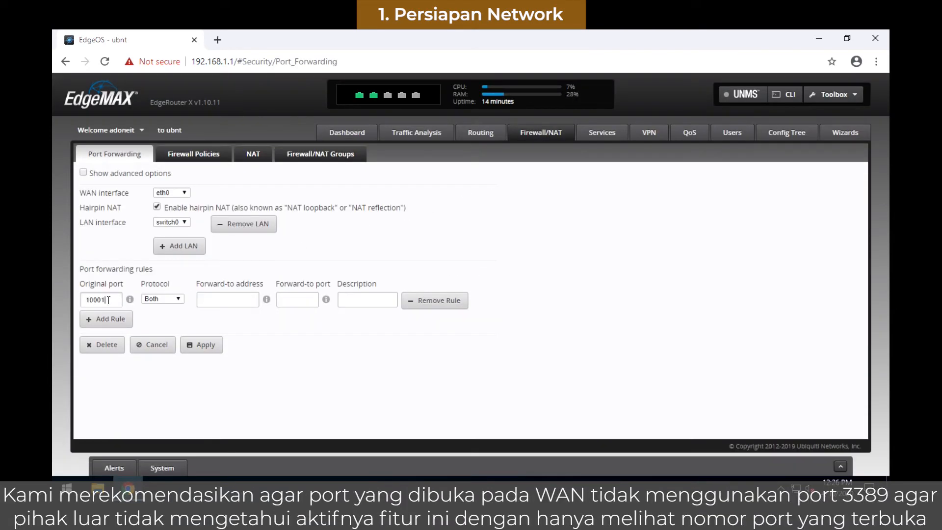
key(Tab)
key(t)
key(Tab)
text(192.168.1.11)
key(Tab)
text(3389)
key(Tab)
text(RDP)
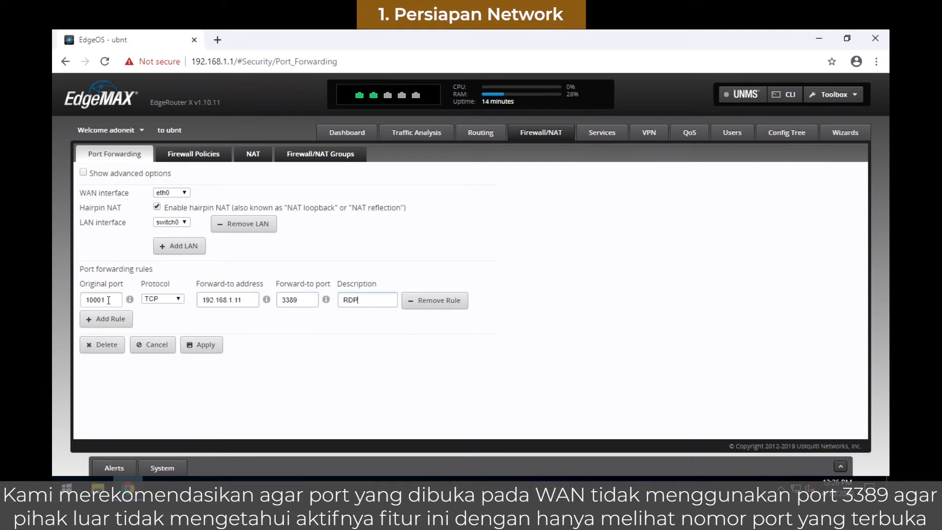
click(199, 345)
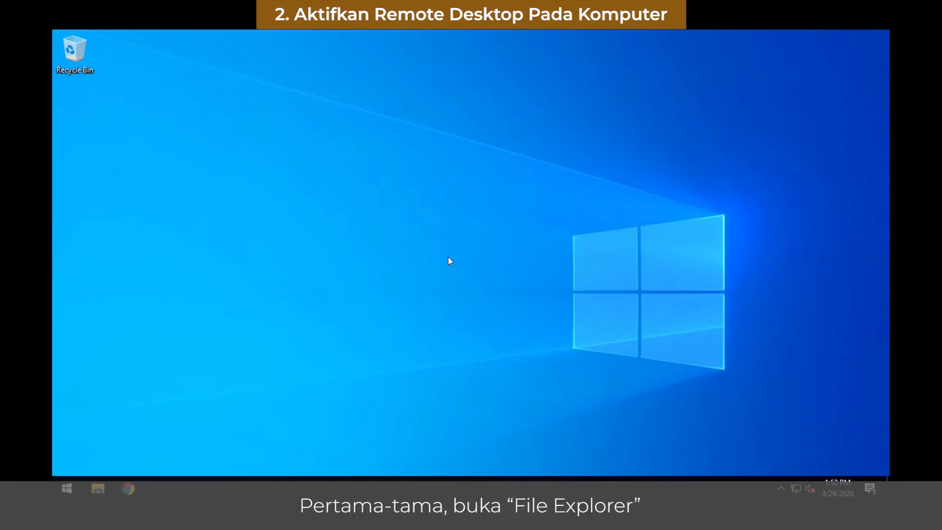
Step: Open the remote settings from the properties of This PC in File Explorer and allow remote connections to this computer
click(94, 491)
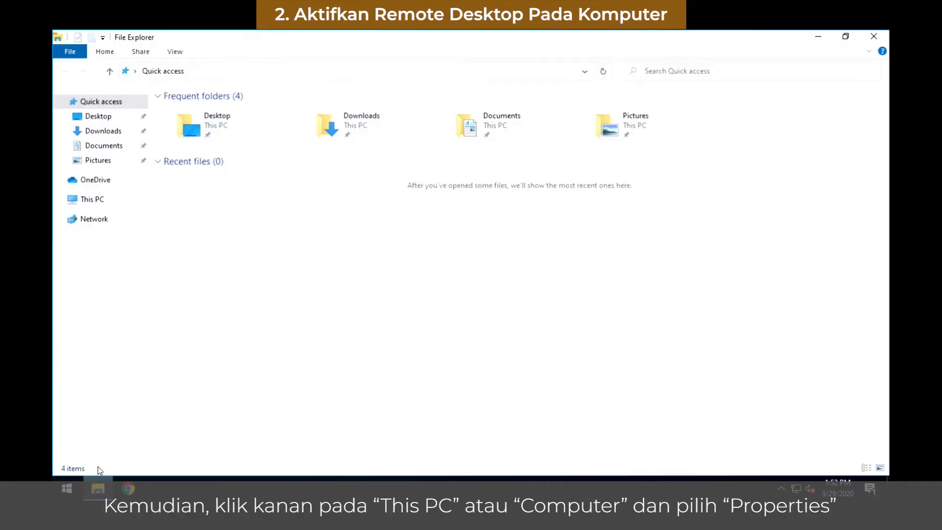
right_click(103, 207)
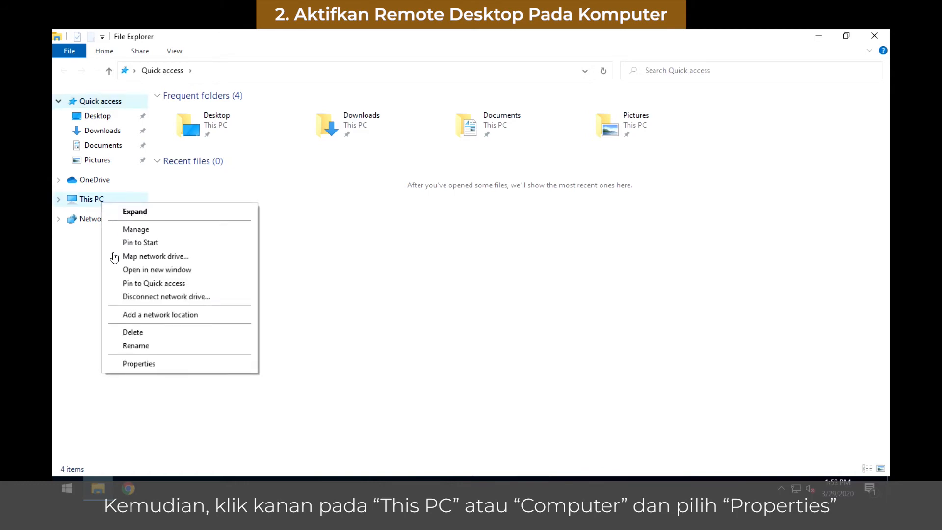
click(138, 368)
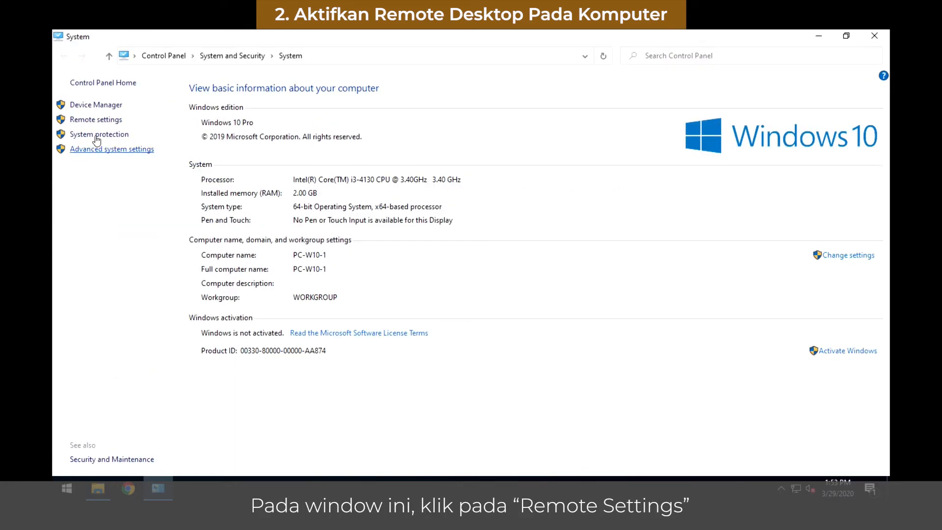
click(98, 120)
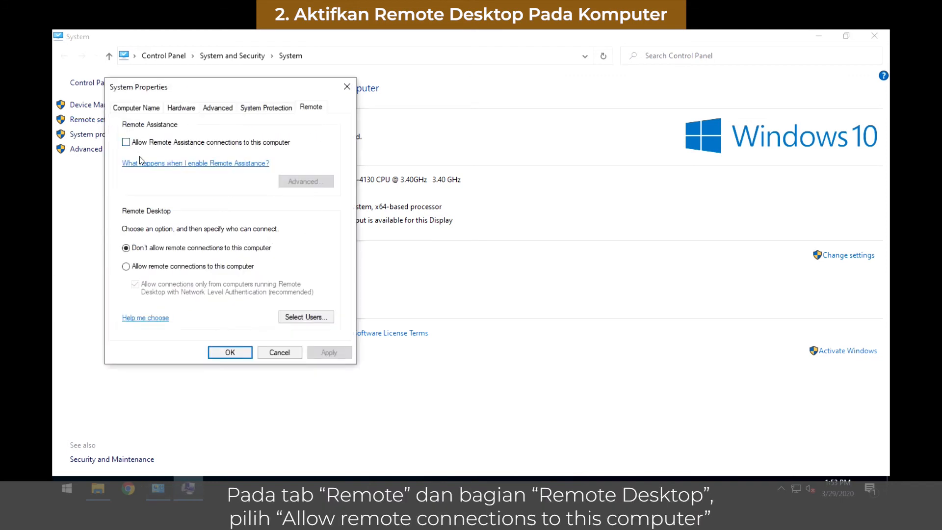
click(193, 267)
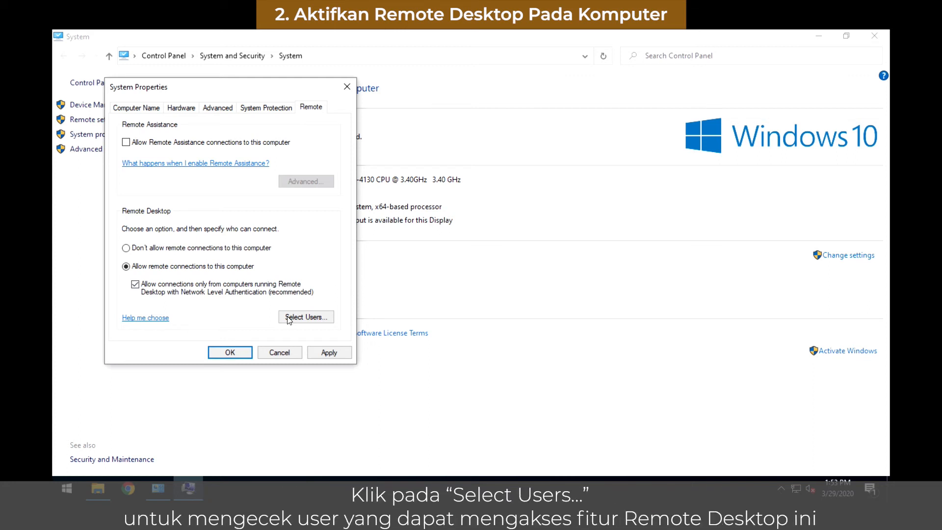
Step: Review the Remote Desktop Users list and confirm the remote settings, closing all open windows
click(289, 319)
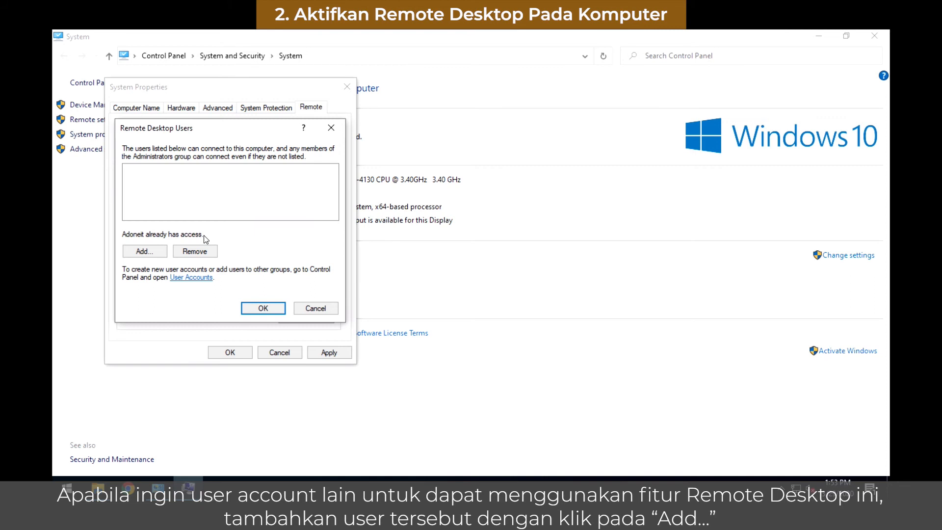
click(268, 309)
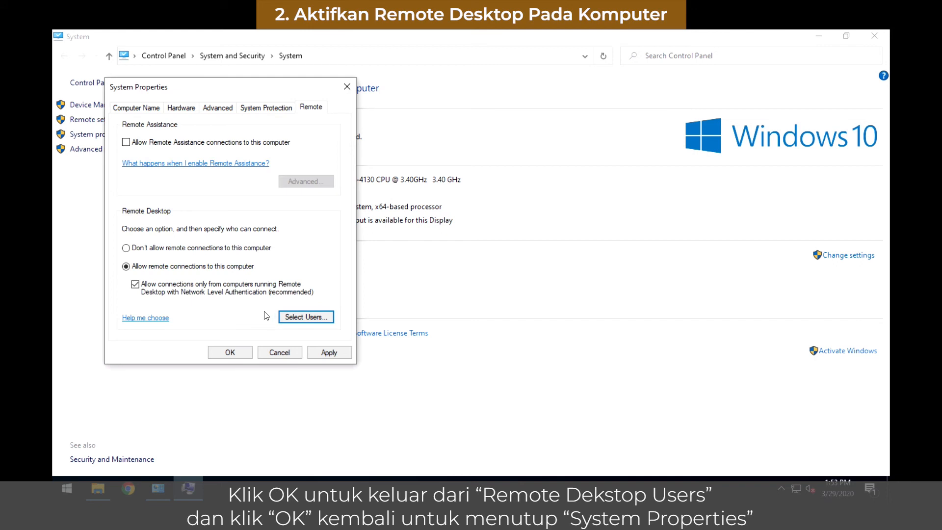
click(227, 354)
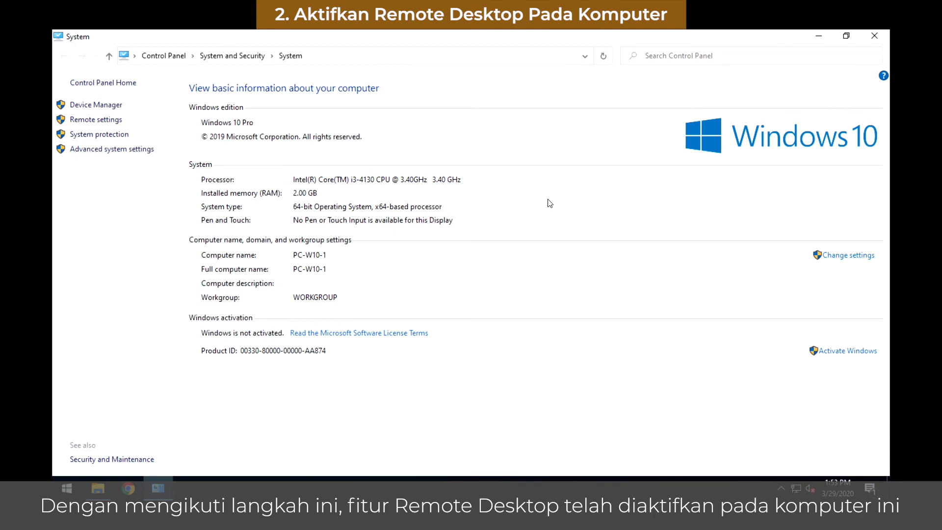
click(875, 36)
click(879, 36)
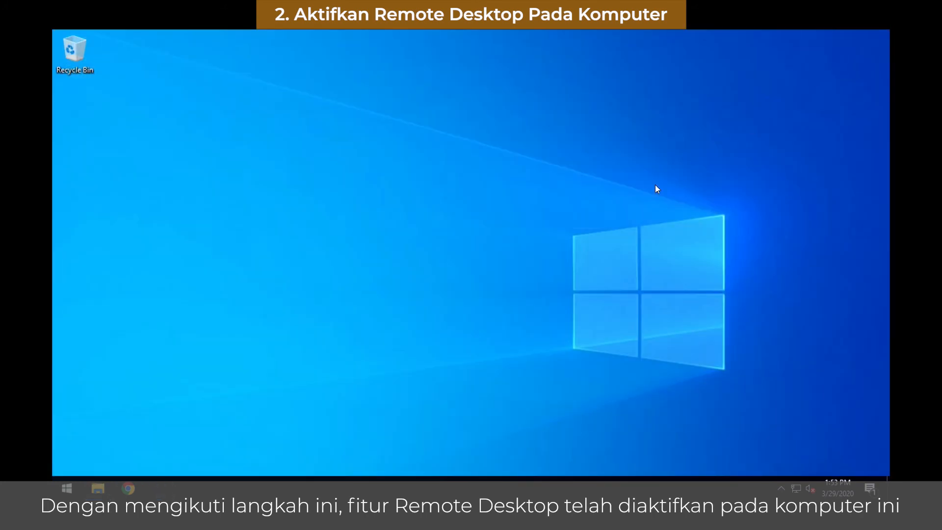